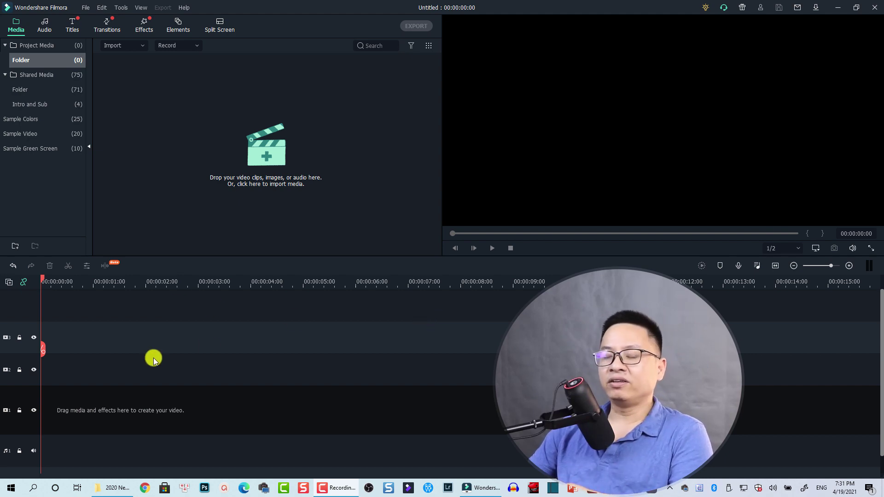
Add the Default Title from the included Titles collection to the start of the first video track.
left_click(73, 26)
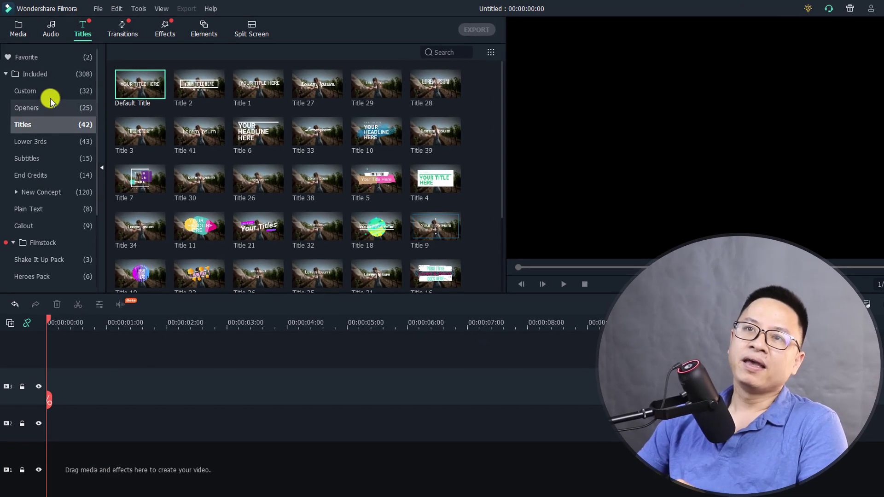
left_click(35, 74)
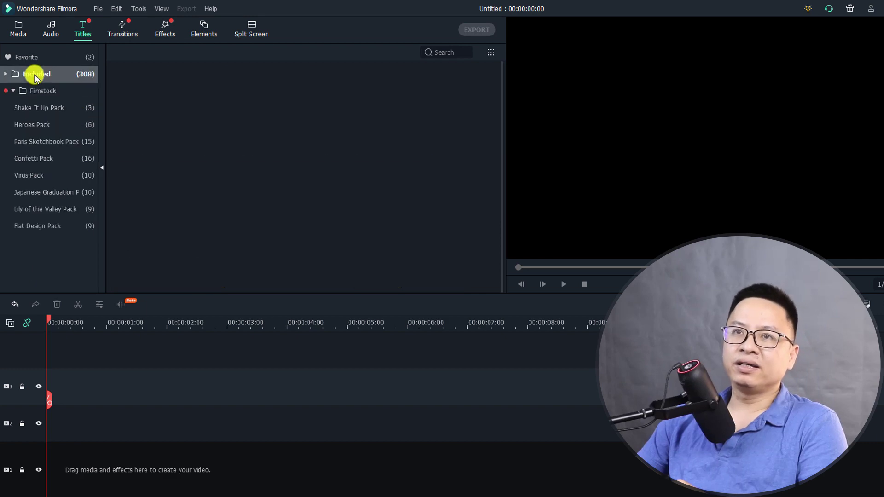
left_click(35, 76)
left_click(29, 126)
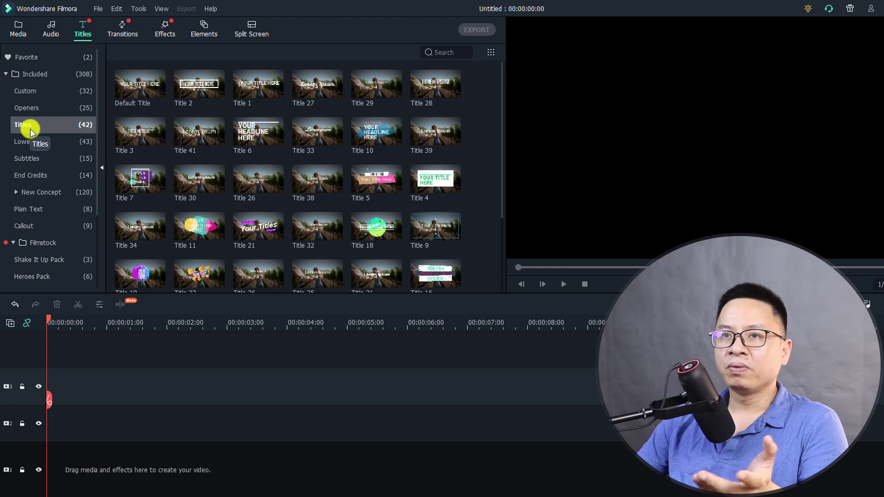
mouse_move(130, 100)
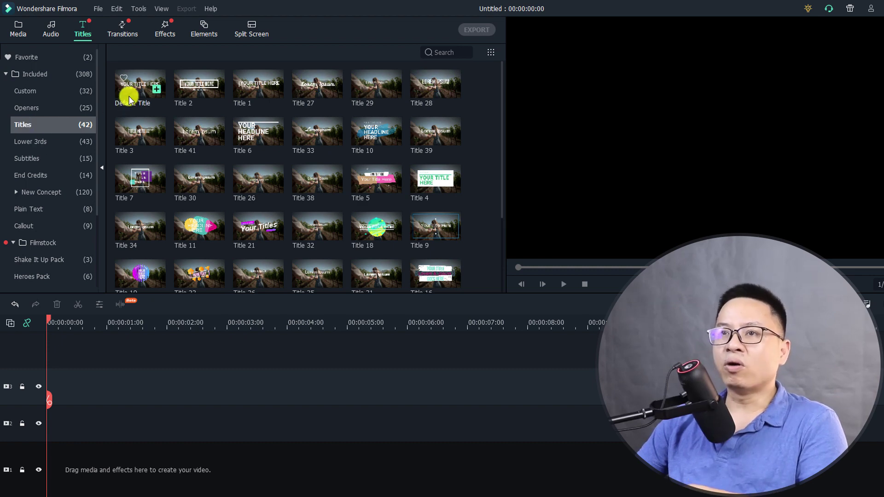
left_click(134, 92)
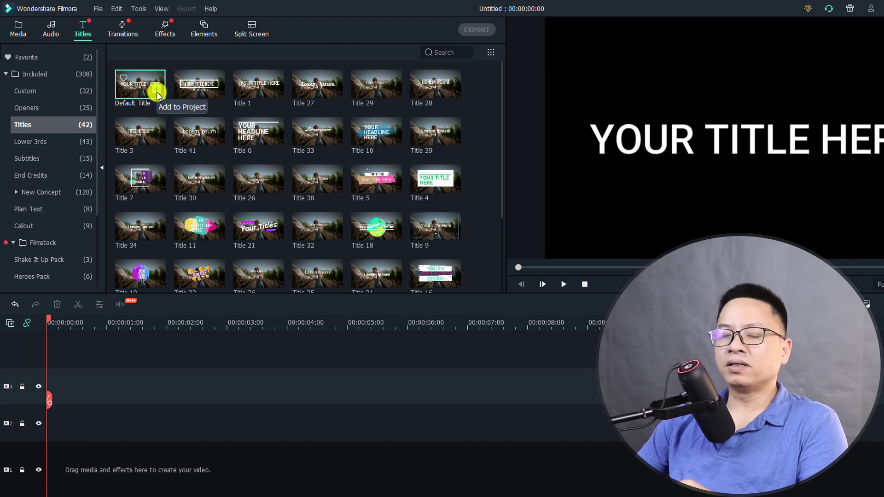
left_click(156, 92)
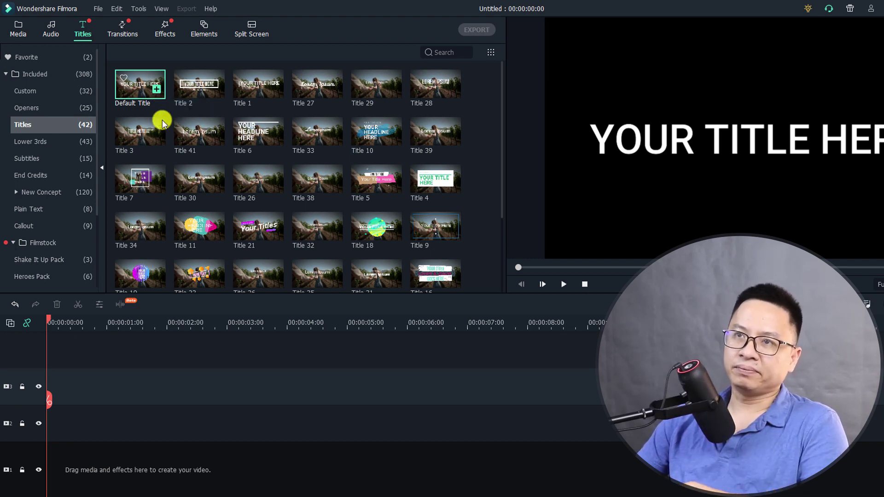
Play part of the title clip on the timeline to preview it, then move the playhead back to about 1.5 seconds.
left_click(66, 326)
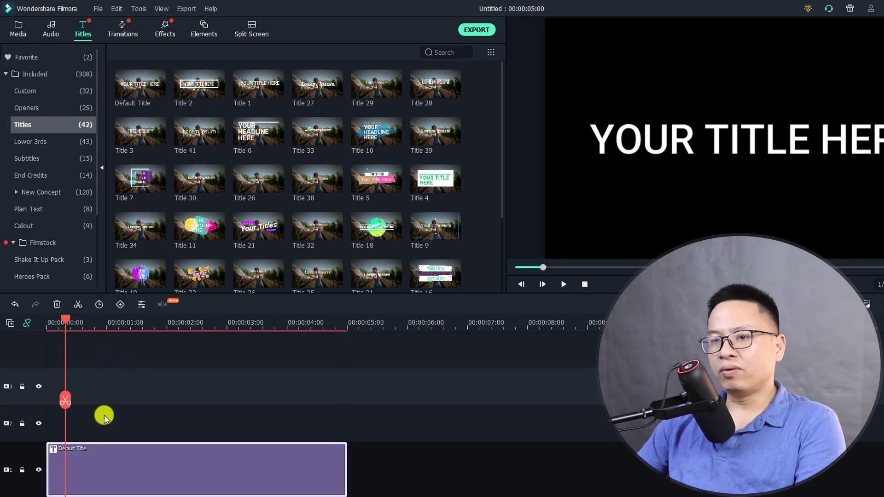
key("space")
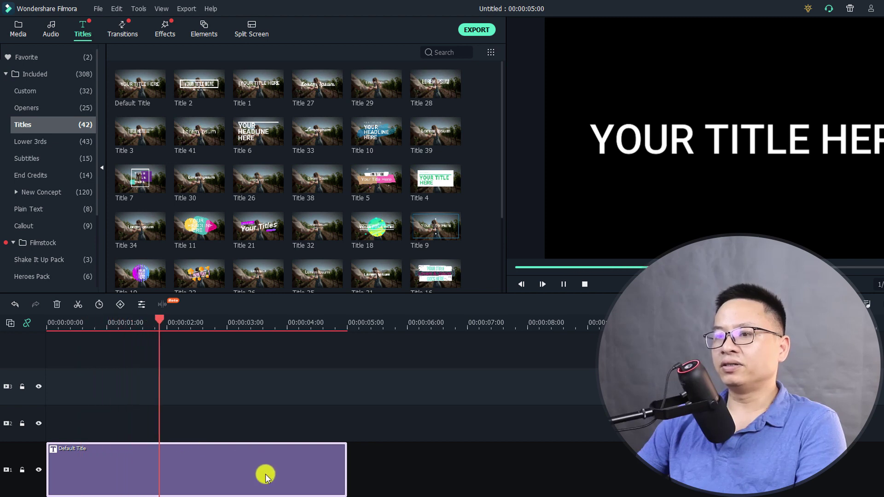
key("space")
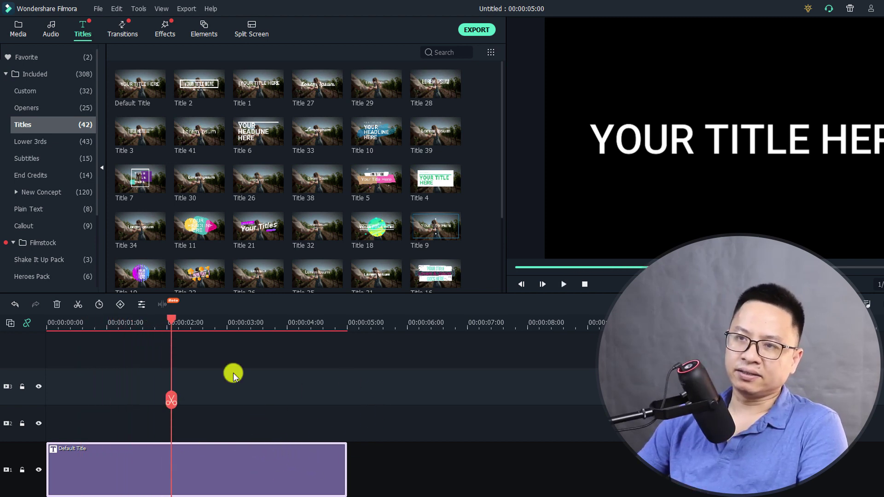
left_click_drag(173, 319, 135, 321)
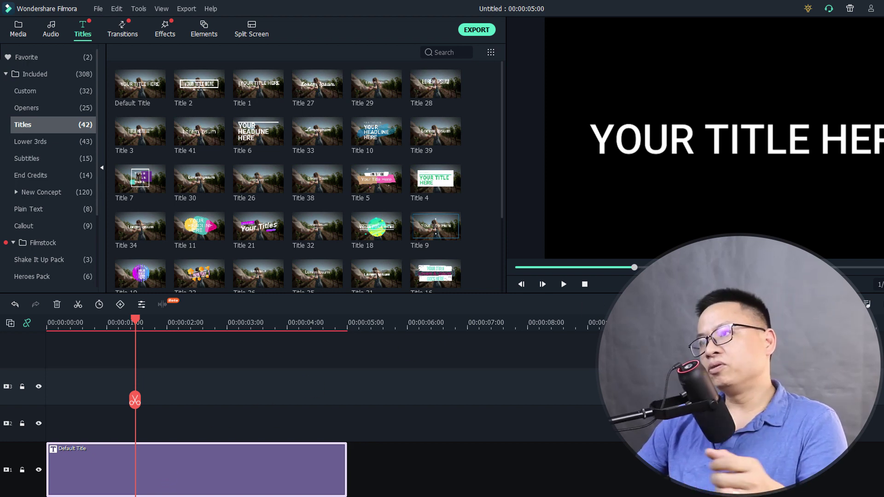
Open the title clip for editing and replace its placeholder text with "TEXT SHAKE".
double_click(179, 472)
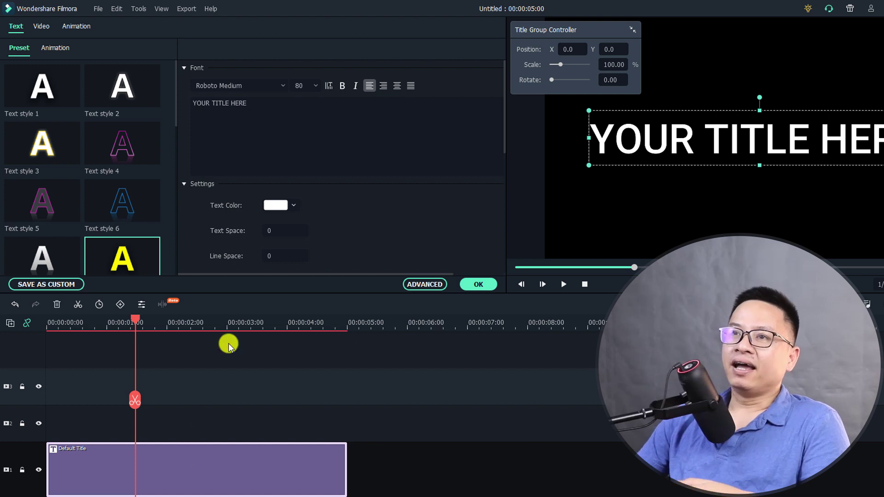
left_click(272, 124)
key("ctrl+a")
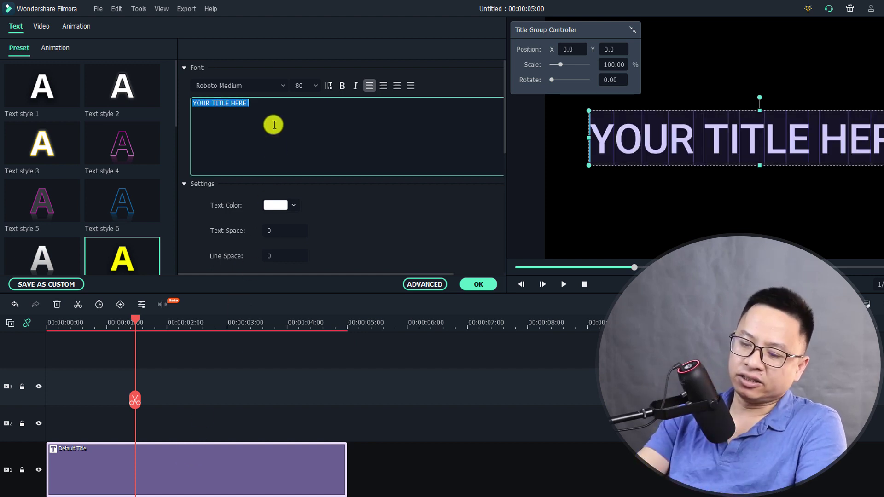
type("TEXT SHAKE")
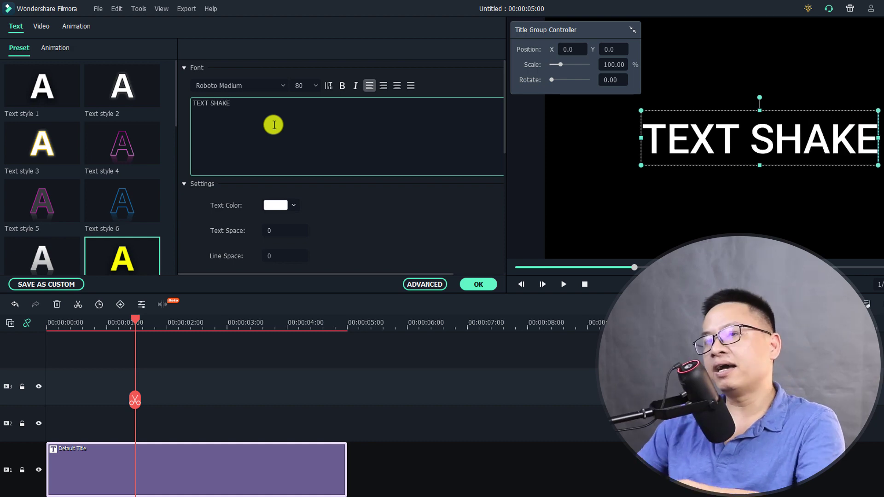
Change the title's font to Anton Regular and set its text space to 4.
left_click(230, 85)
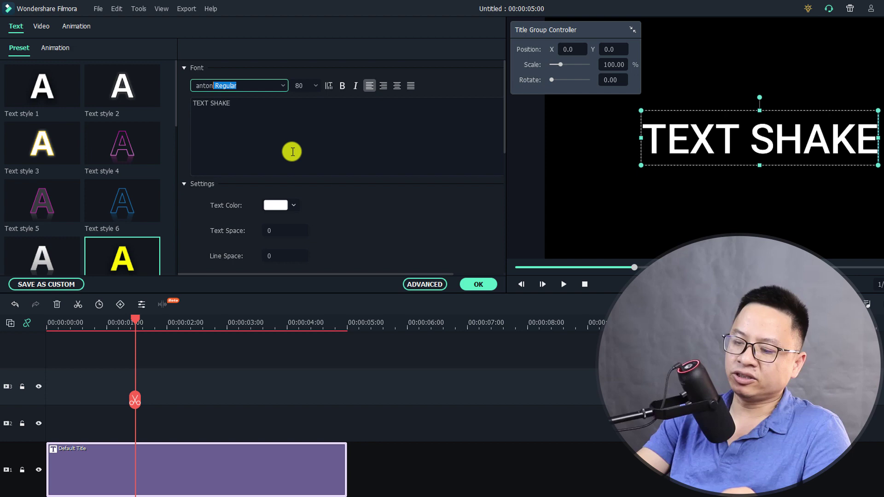
key("Return")
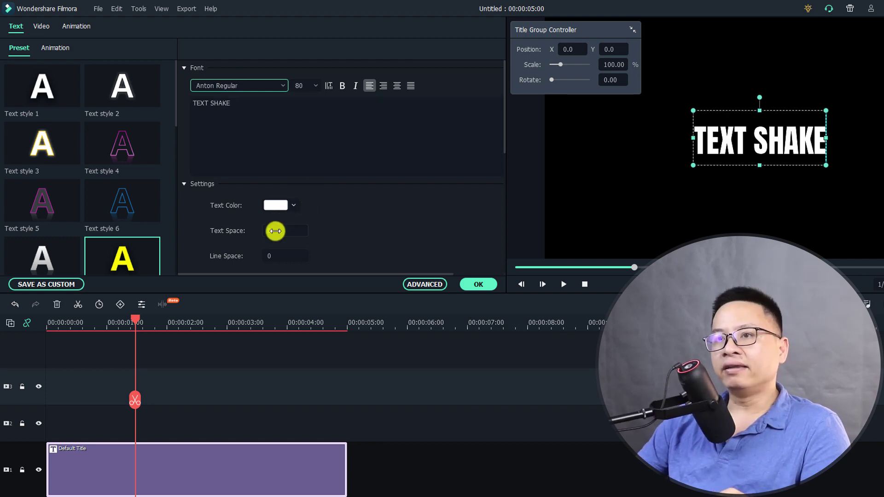
key("Up")
key("Up")
key("Up")
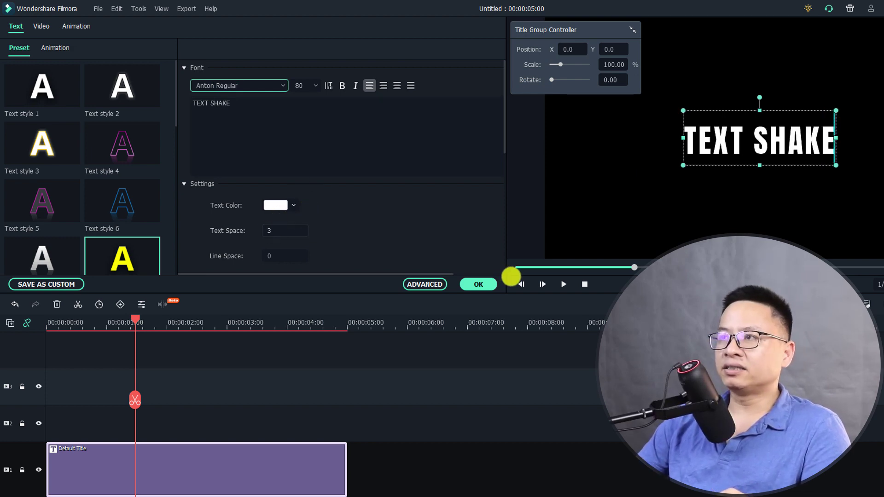
Set the title's font size to 140 and apply the text edits.
left_click(302, 87)
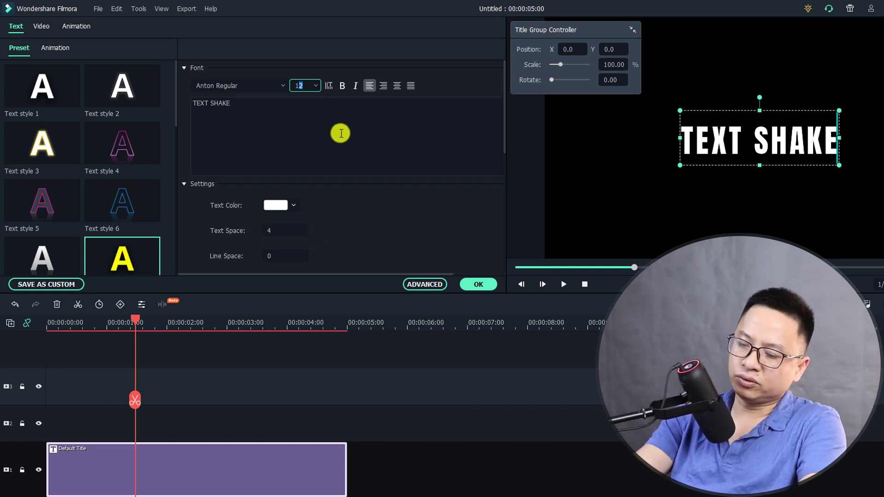
key("Return")
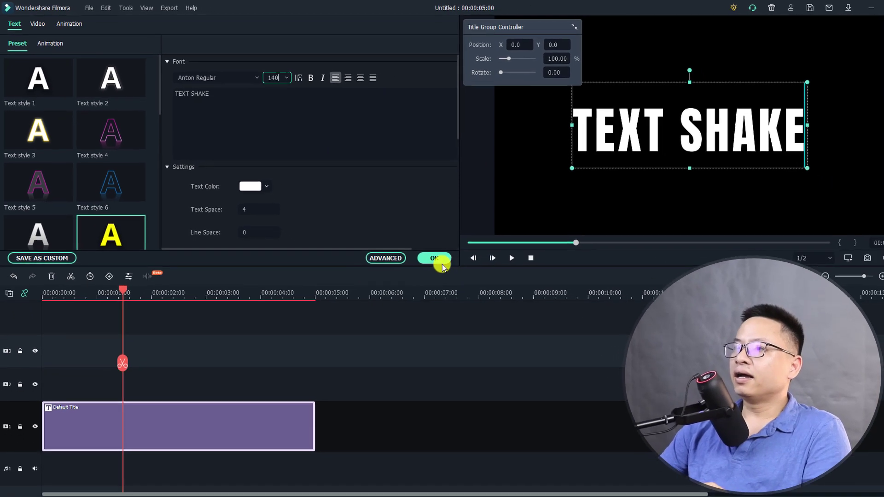
left_click(433, 258)
left_click(198, 359)
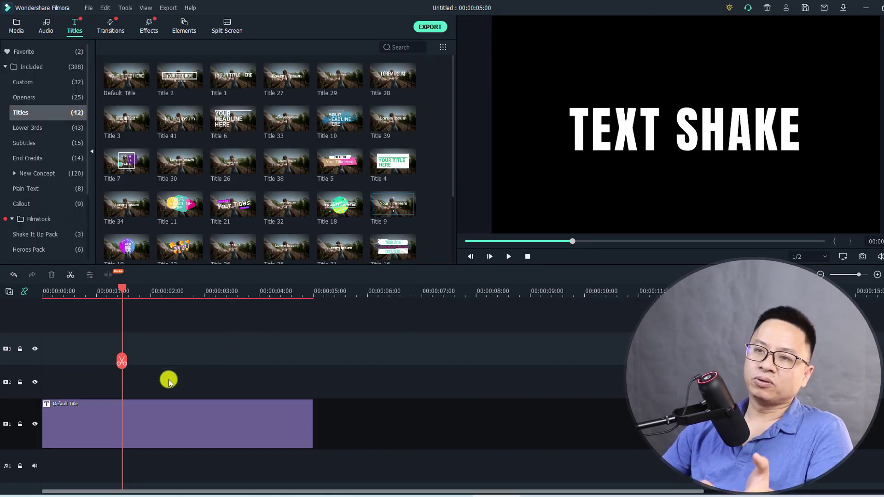
Play the edited title from the start of the timeline and pause just before the 1-second mark.
left_click(46, 296)
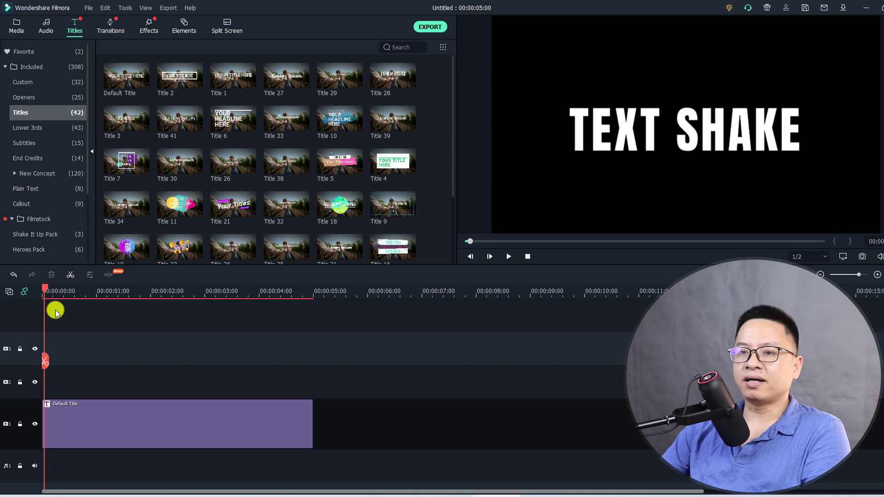
key("space")
key("space")
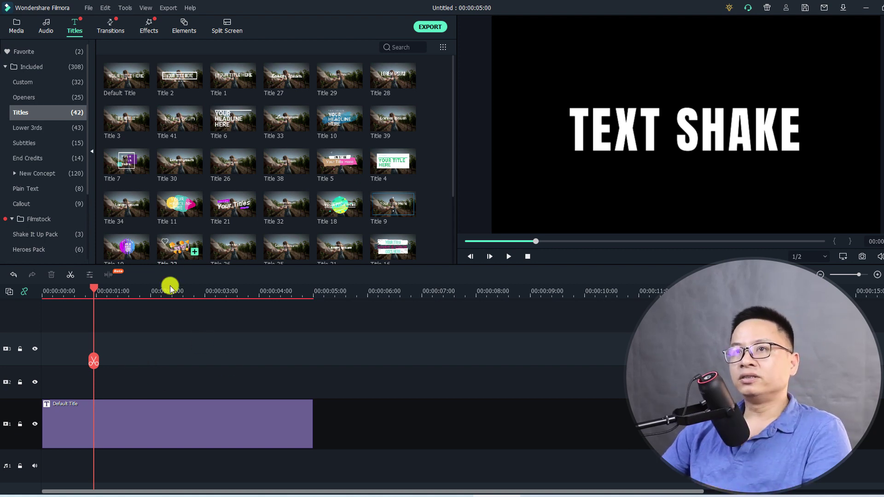
Place the Extreme effect from the Shake filters on the second video track above the title, starting at the playhead, and preview it.
left_click(148, 24)
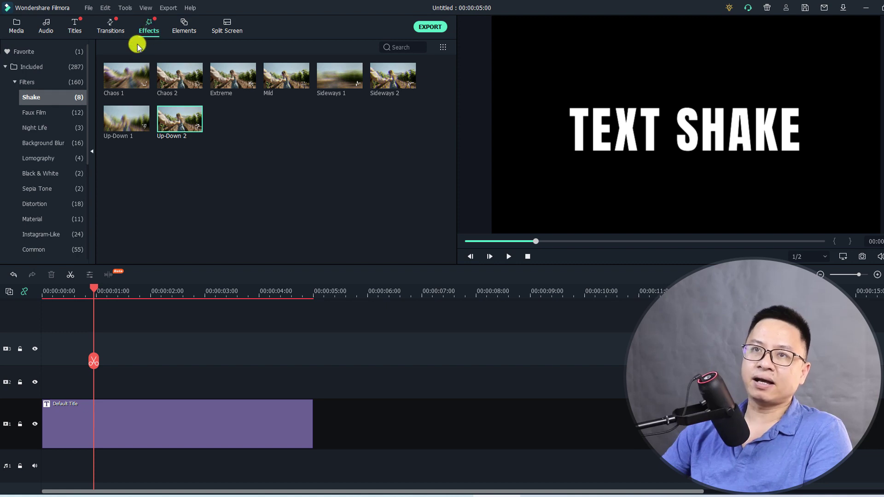
left_click(26, 69)
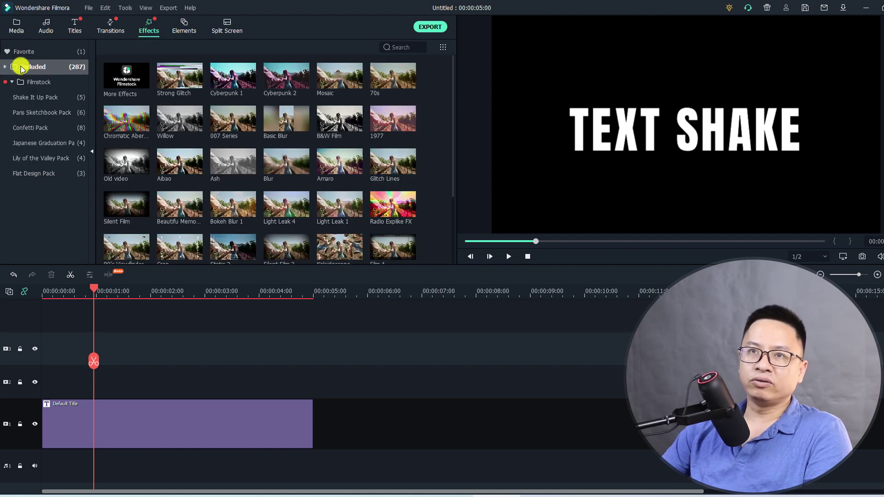
left_click(5, 68)
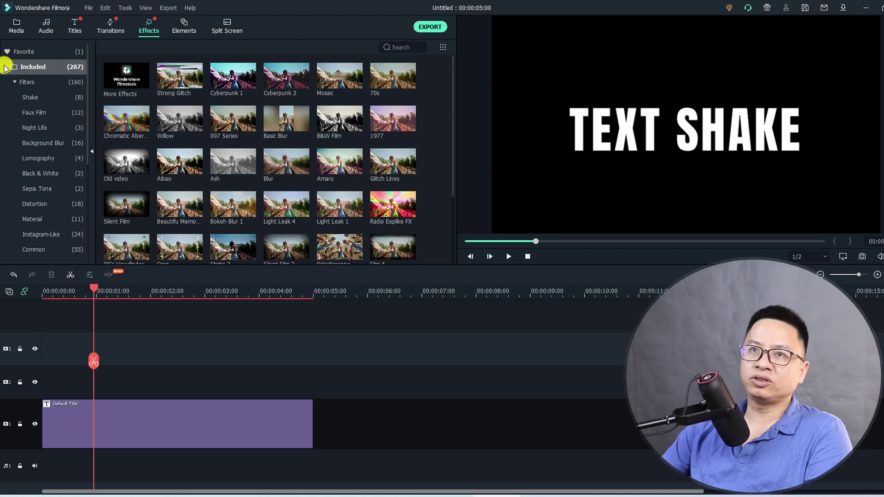
left_click(28, 82)
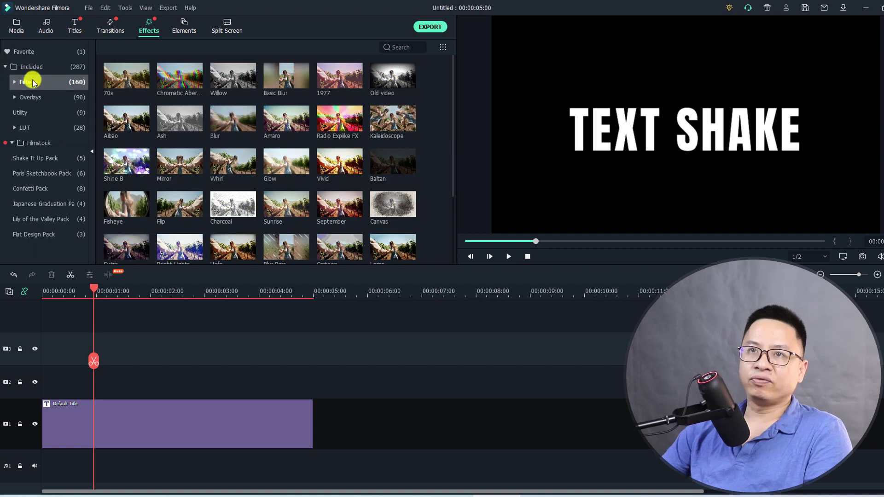
left_click(15, 82)
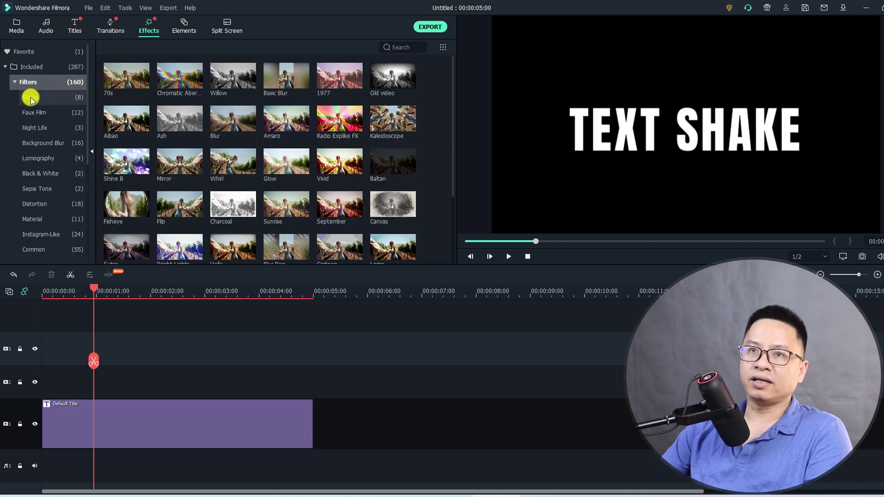
left_click(31, 98)
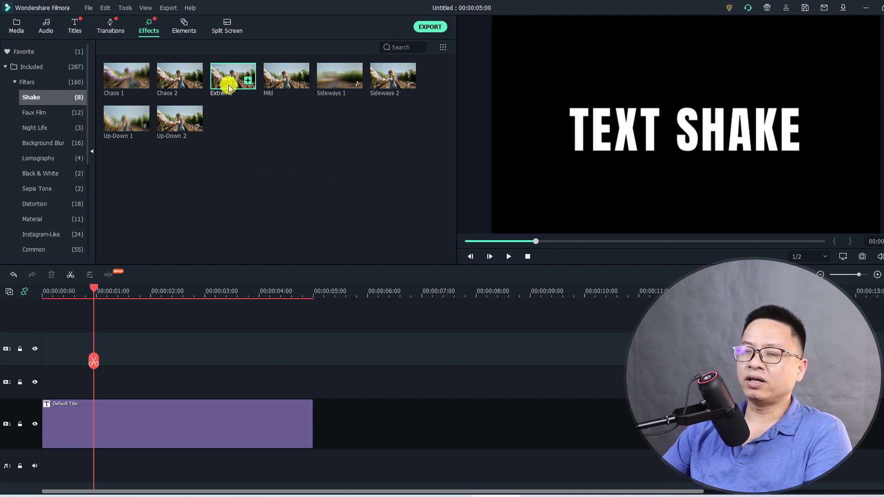
left_click_drag(229, 87, 92, 372)
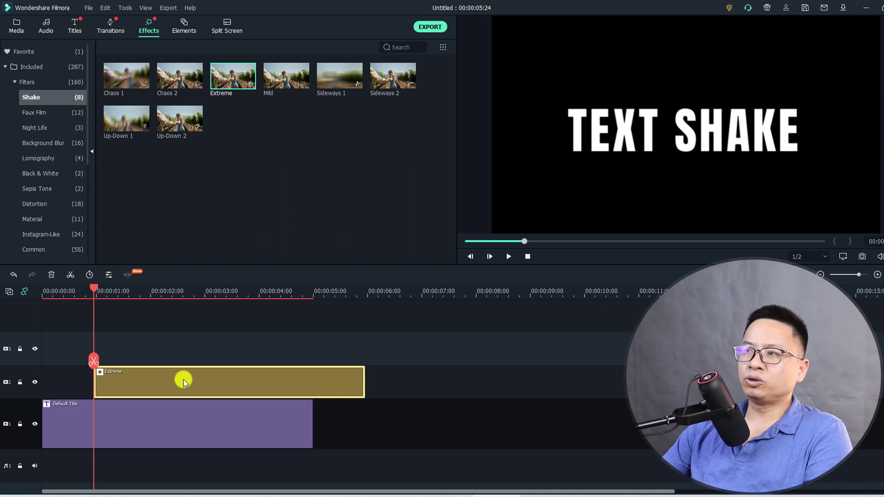
key("space")
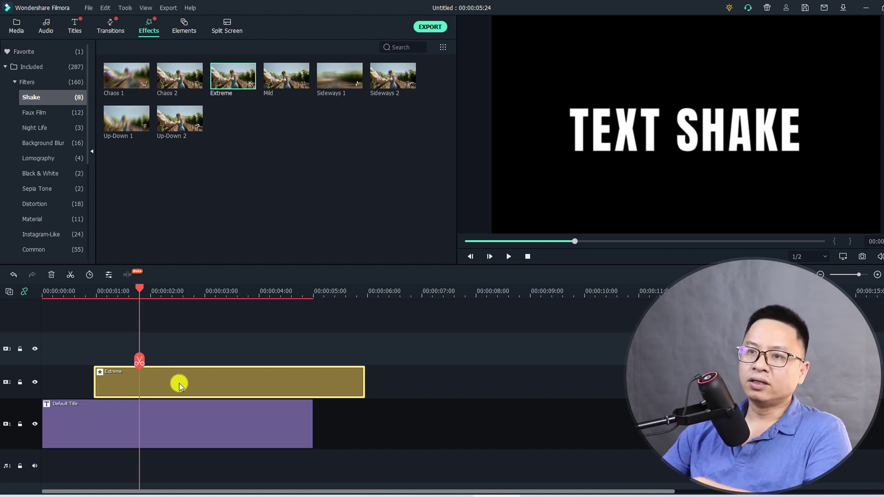
Set the Extreme effect clip's duration to 00:00:01:00.
right_click(176, 382)
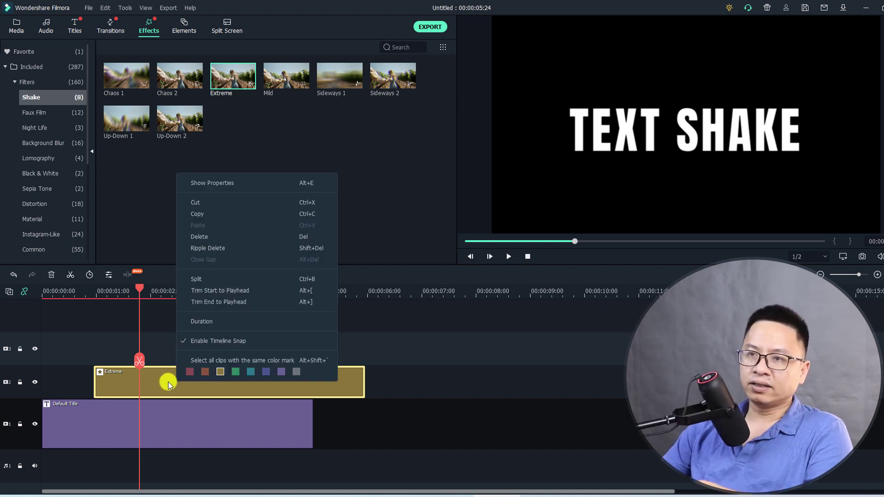
left_click(193, 323)
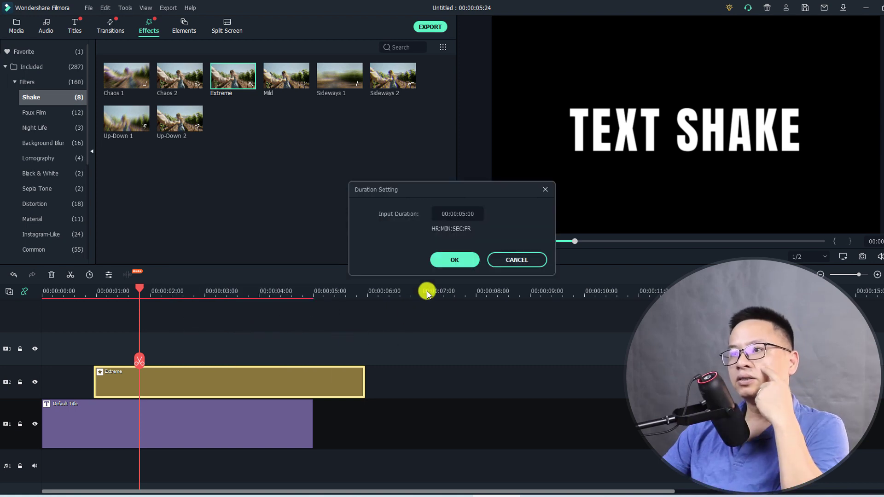
left_click(465, 215)
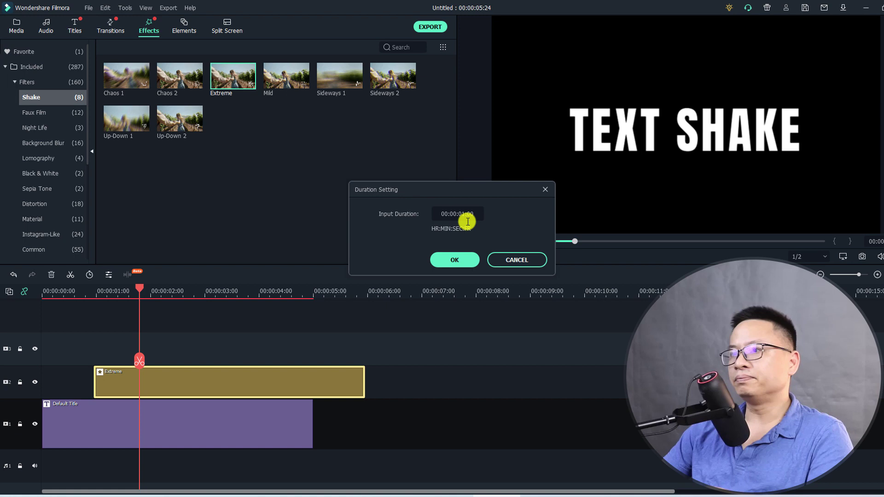
type("1")
left_click(454, 258)
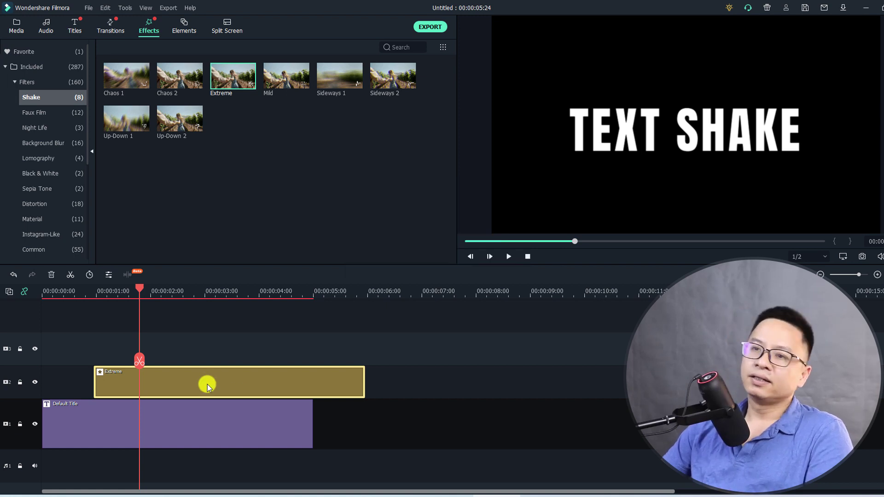
Play the timeline from just before the Extreme effect to past its end to check the shortened shake.
left_click(81, 295)
key("space")
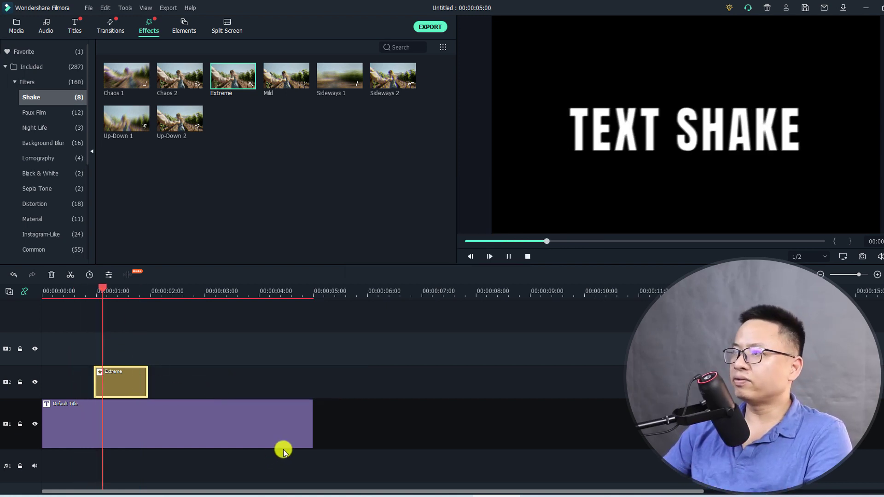
key("space")
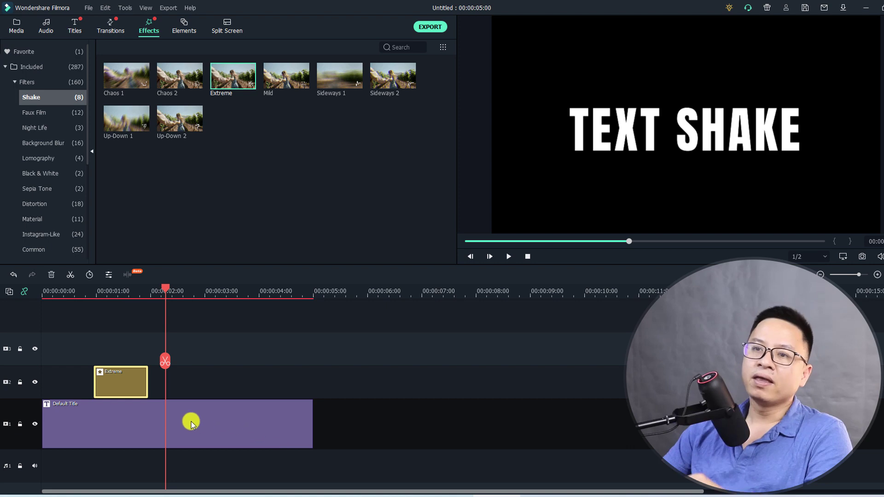
Set the Extreme effect's Frequency to 206.37 and Position X to 0.05, and enable RGB Separate.
double_click(111, 383)
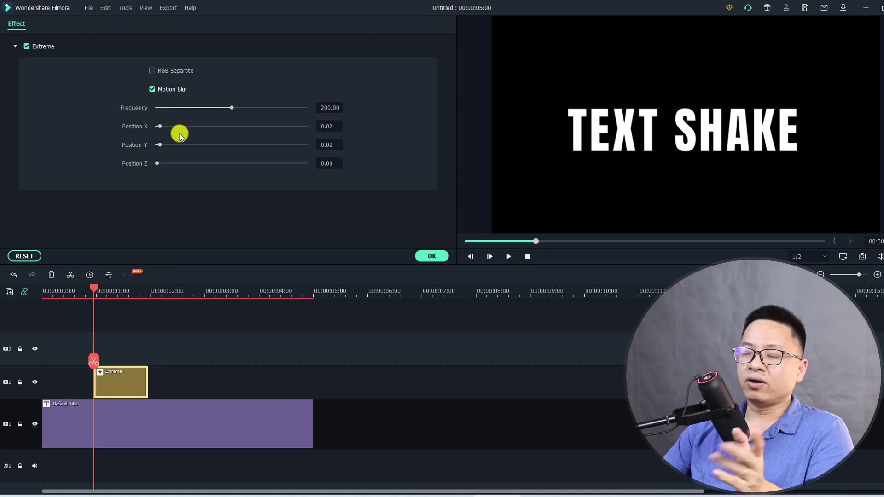
mouse_move(231, 107)
left_mouse_down()
mouse_move(272, 107)
mouse_move(220, 114)
mouse_move(234, 120)
left_mouse_up()
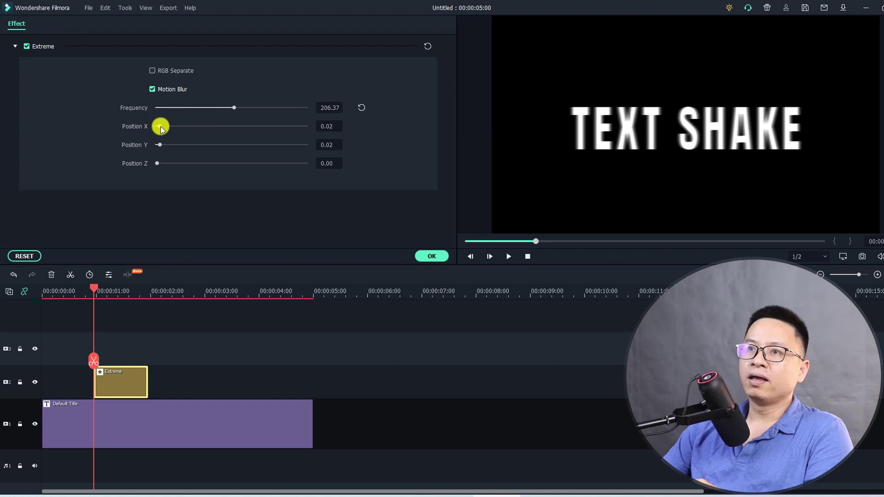
mouse_move(160, 128)
left_mouse_down()
mouse_move(176, 130)
mouse_move(166, 131)
left_mouse_up()
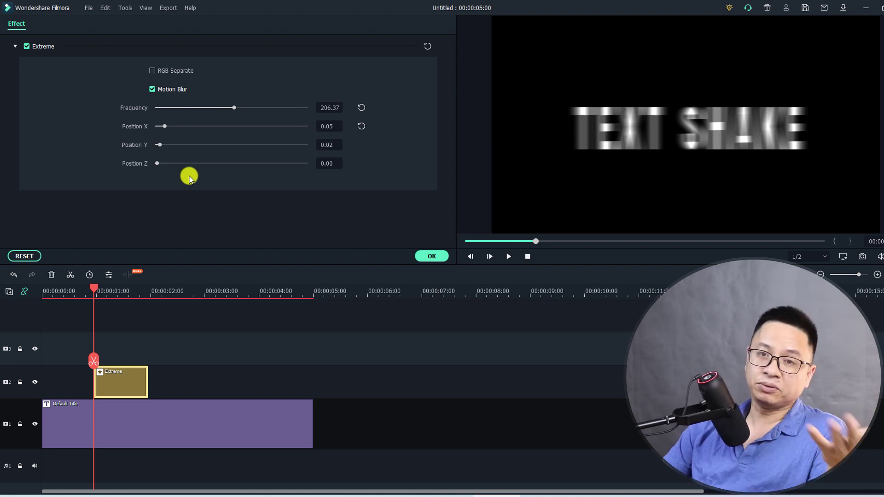
left_click(153, 71)
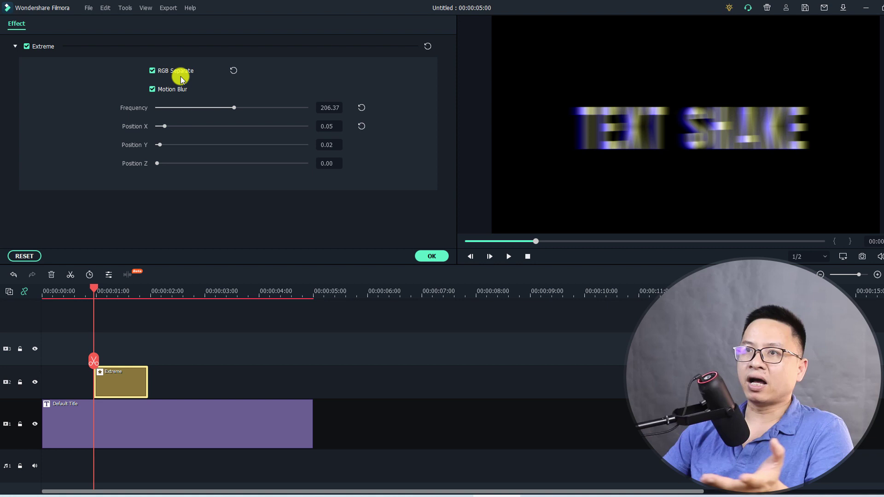
Play the timeline from before the Extreme effect to past its end, and accept the effect's adjusted settings.
left_click(73, 296)
key("space")
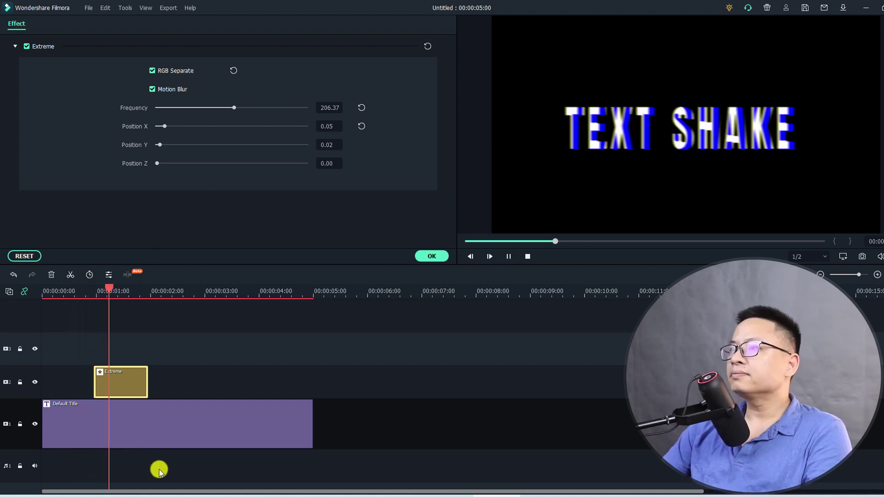
key("space")
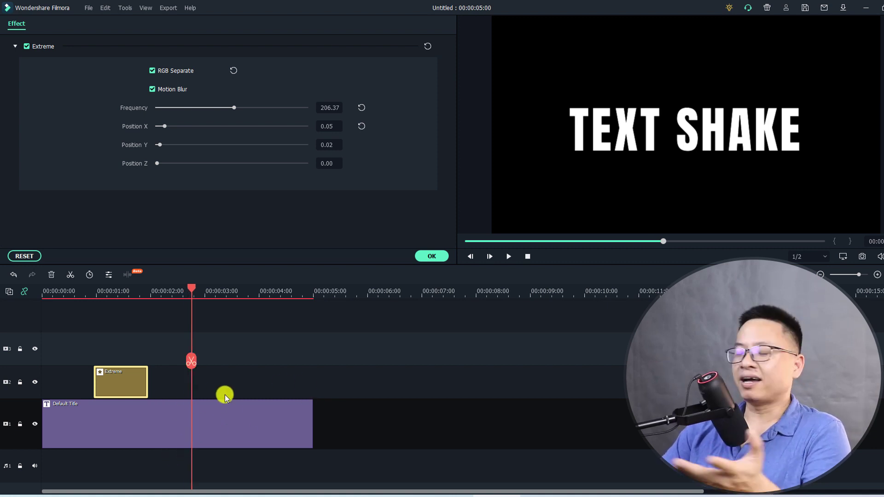
left_click(431, 256)
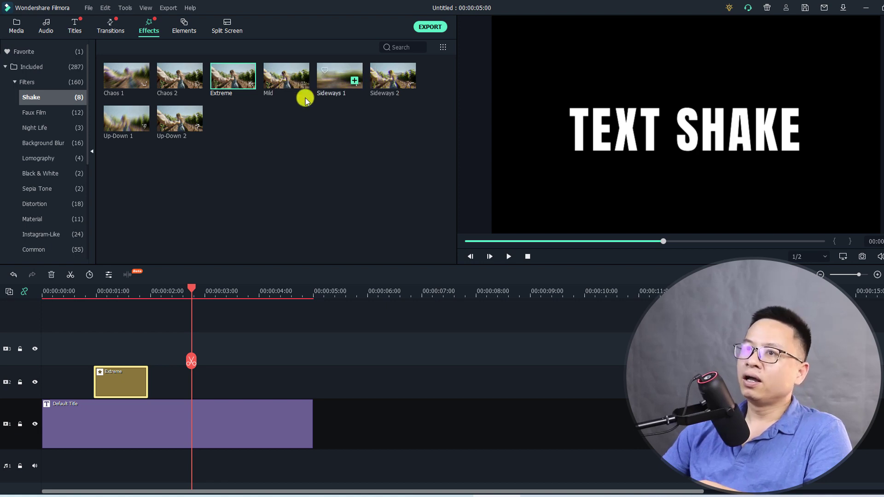
Add the Up-Down 2 shake filter above the title at the playhead, trimmed to about 0.8 seconds, and preview it.
left_click_drag(171, 127, 195, 378)
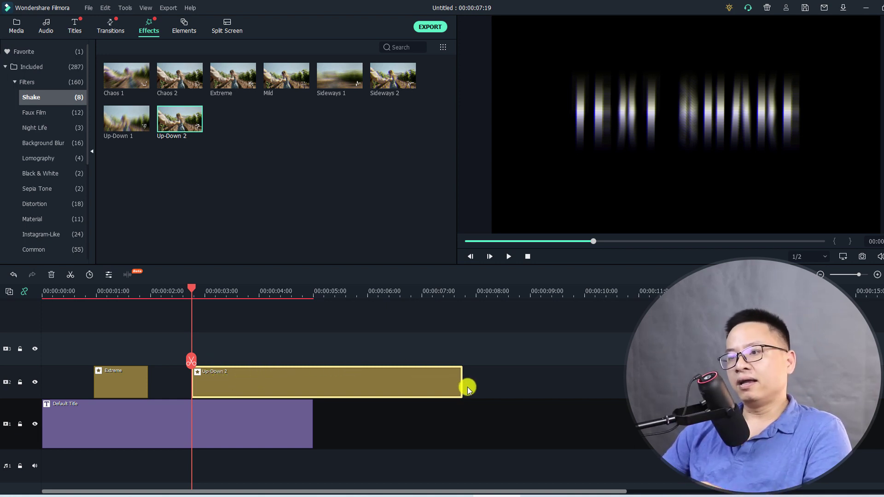
left_click_drag(463, 380, 234, 389)
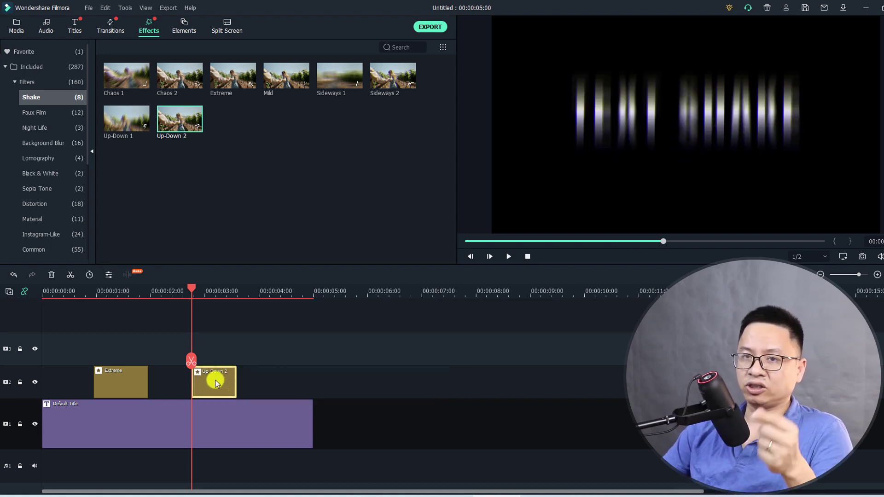
left_click(170, 294)
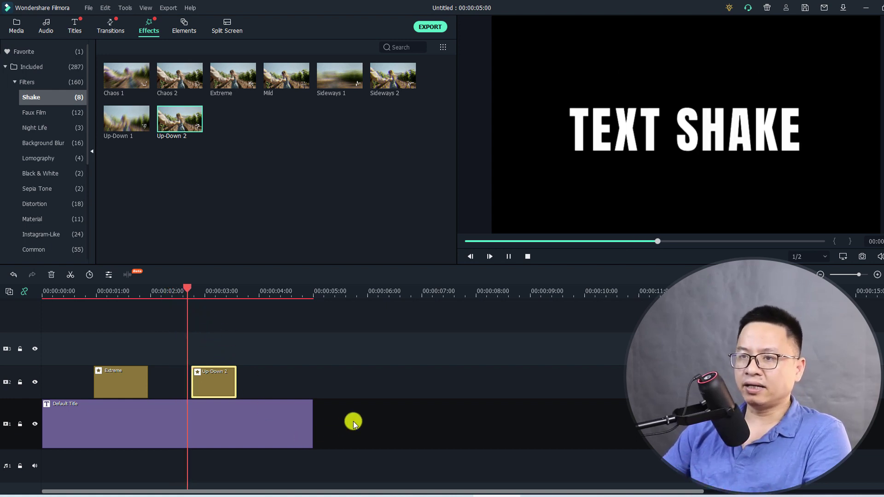
key("space")
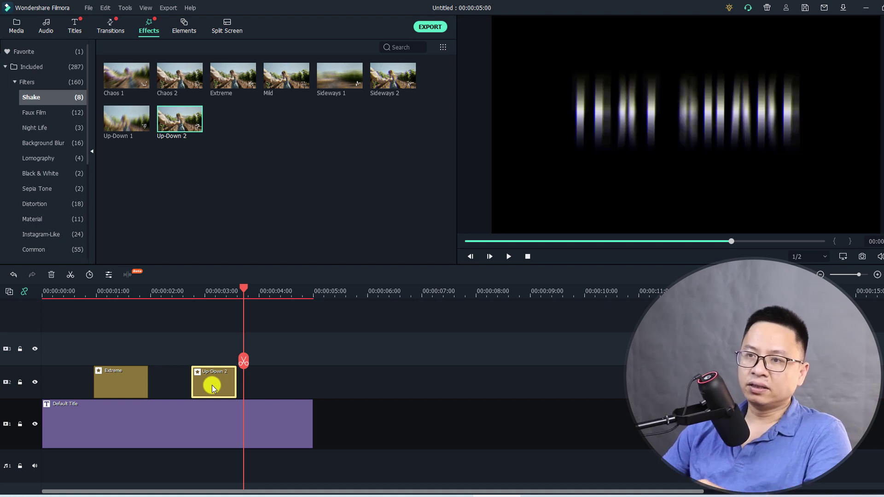
Set the Up-Down 2 effect's Frequency to 200, Position X to 0.04, Position Y to 0.12 and Position Z to 3.44, and accept.
double_click(212, 385)
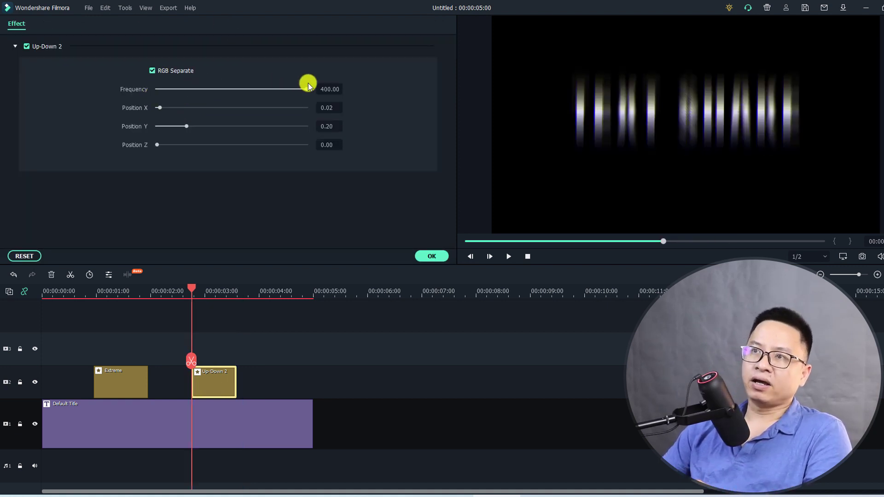
left_click_drag(308, 91, 300, 90)
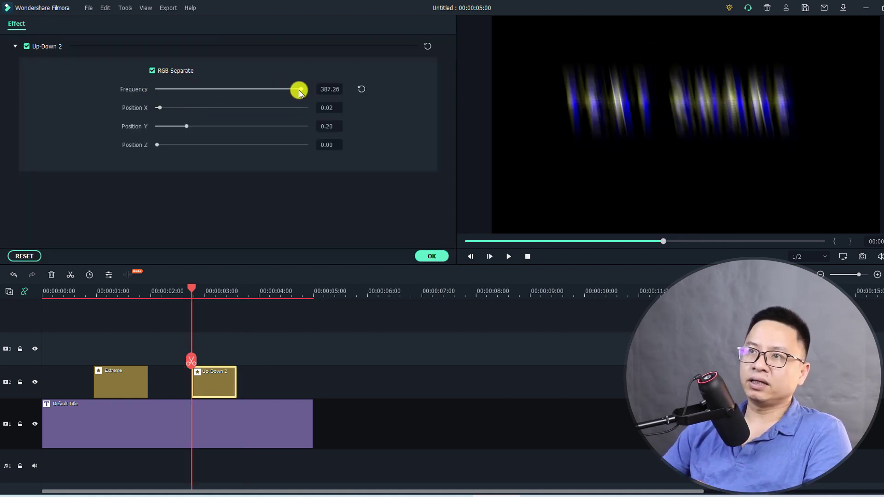
double_click(330, 89)
type("200")
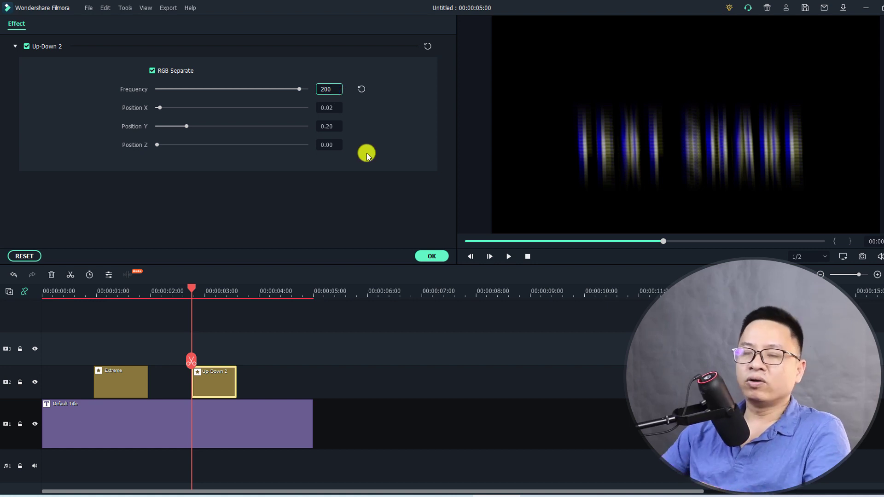
left_click_drag(187, 128, 165, 108)
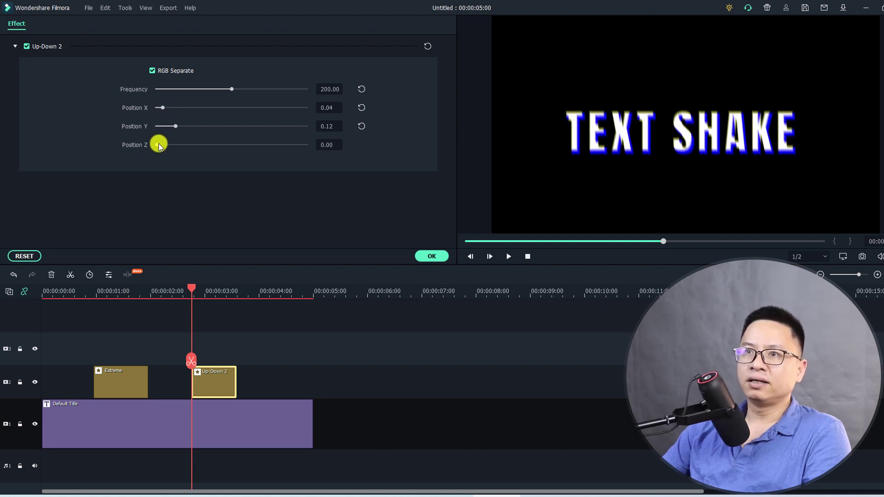
left_click_drag(159, 144, 166, 145)
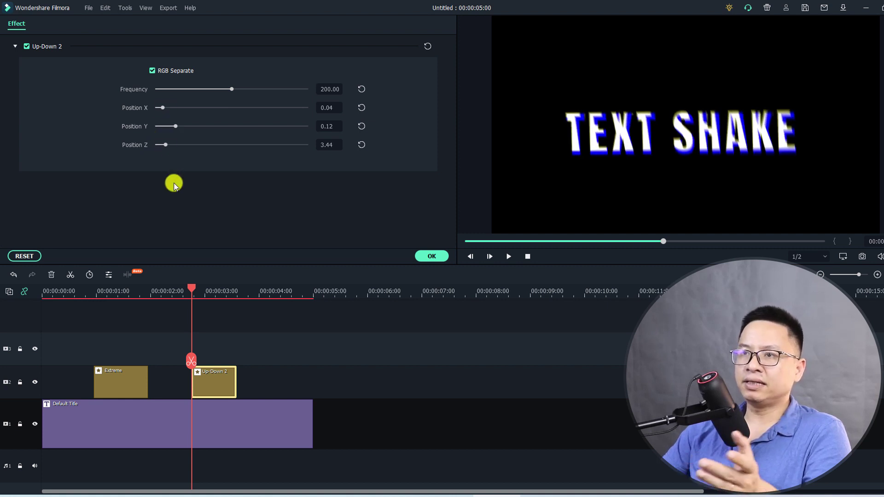
left_click(429, 256)
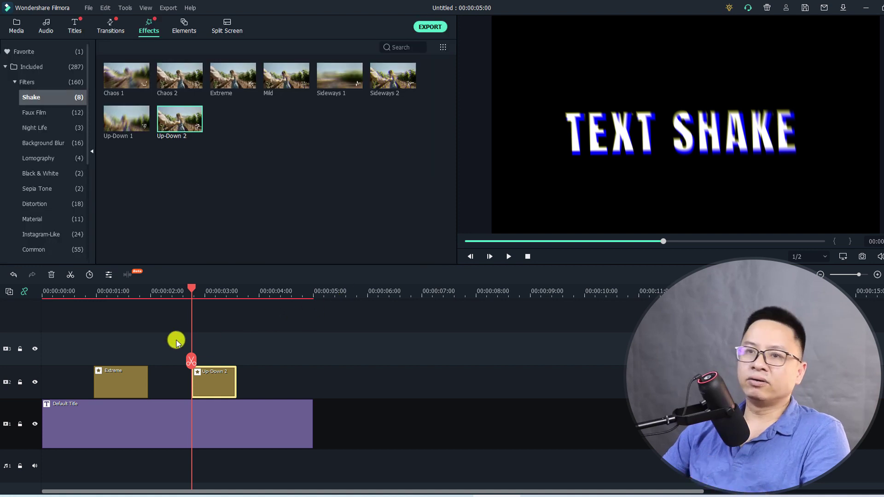
Play the timeline from near its start to past the Up-Down 2 effect to check both shakes.
left_click(55, 292)
key("space")
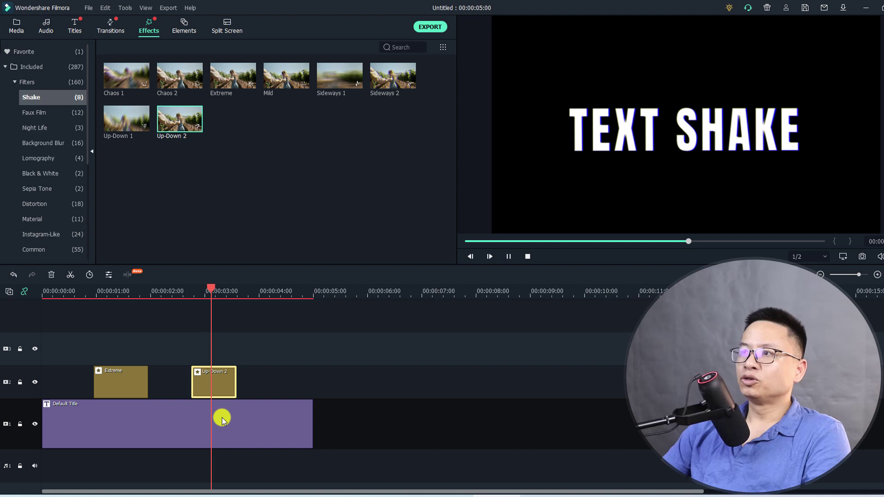
key("space")
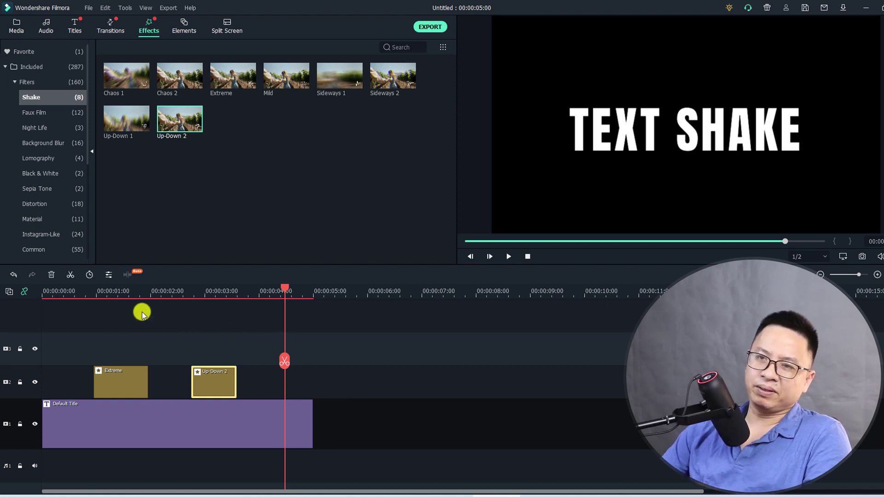
Add an animation keyframe at the very start of the title clip with Scale at 0%.
left_click_drag(66, 290, 9, 299)
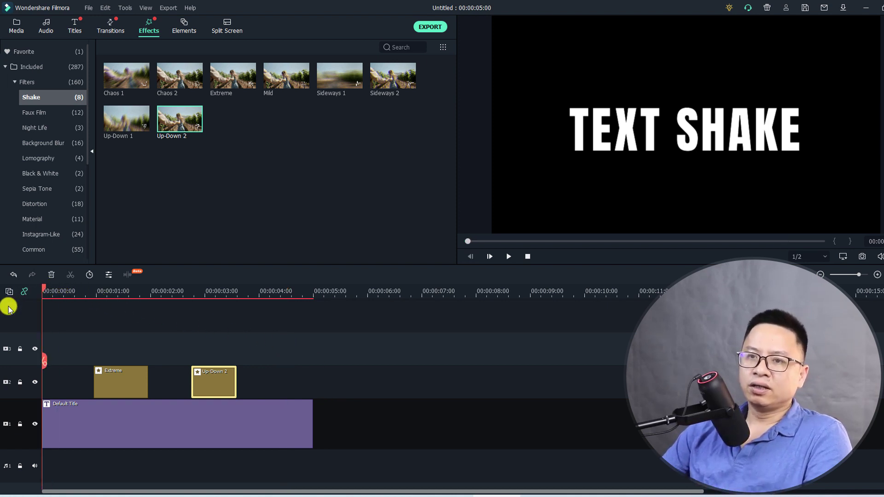
left_click(59, 428)
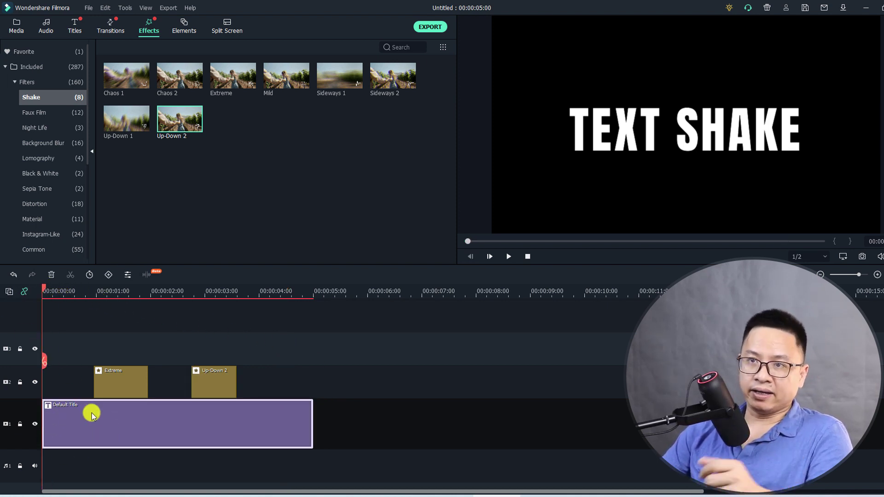
left_click(107, 275)
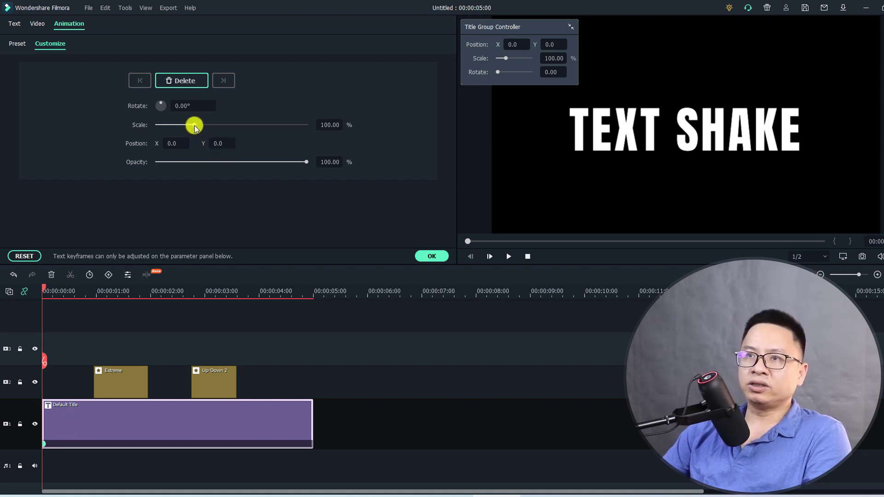
left_click_drag(194, 127, 117, 112)
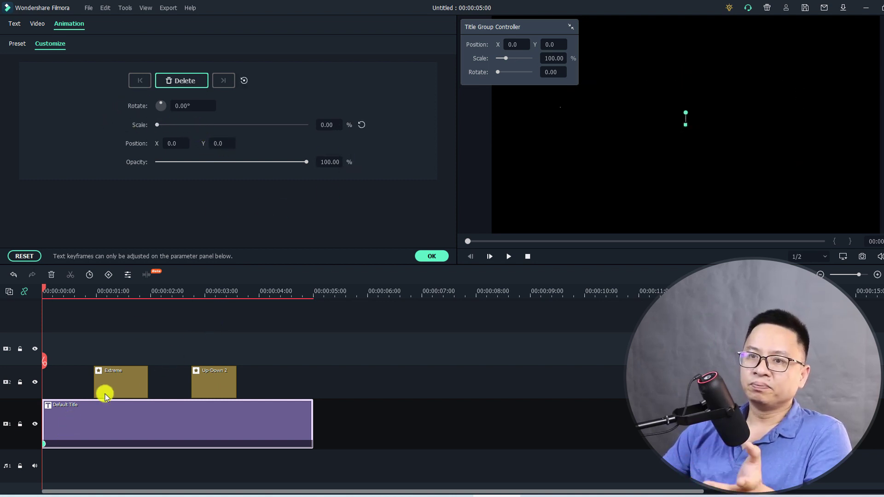
Add a second title keyframe at about 0.6 seconds, before the Extreme effect, with Scale reset to 100%.
key("space")
key("space")
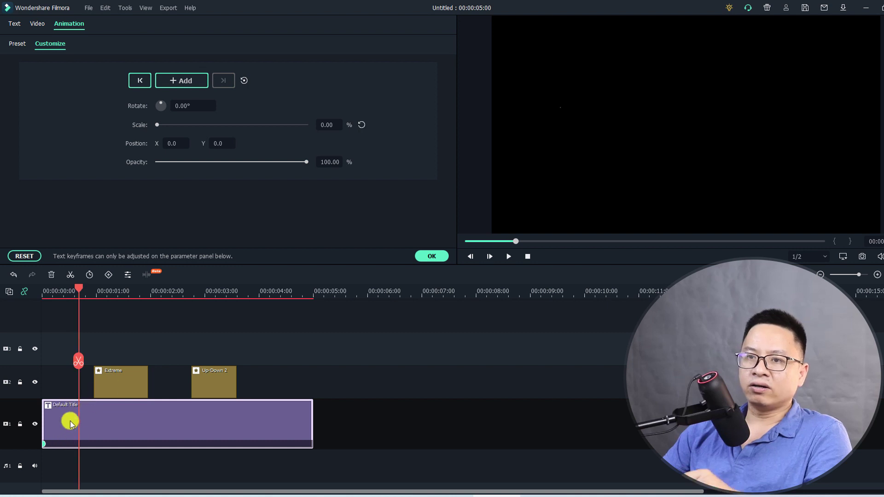
left_click(75, 290)
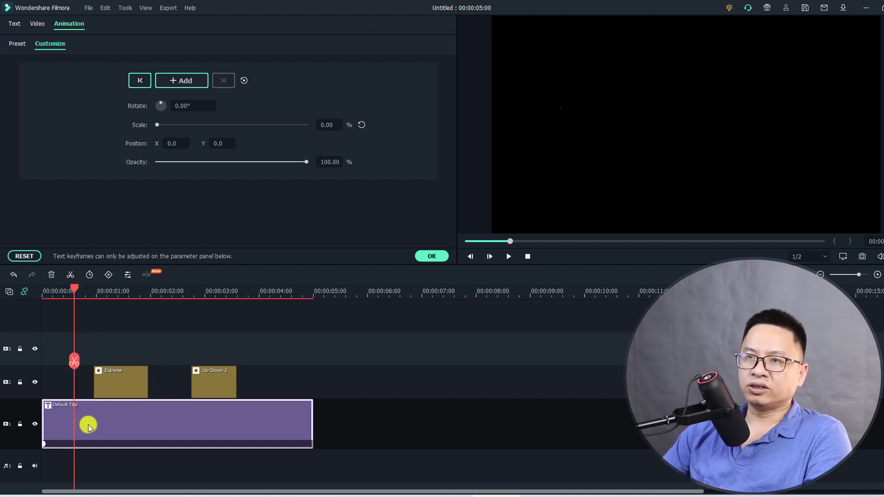
left_click(361, 125)
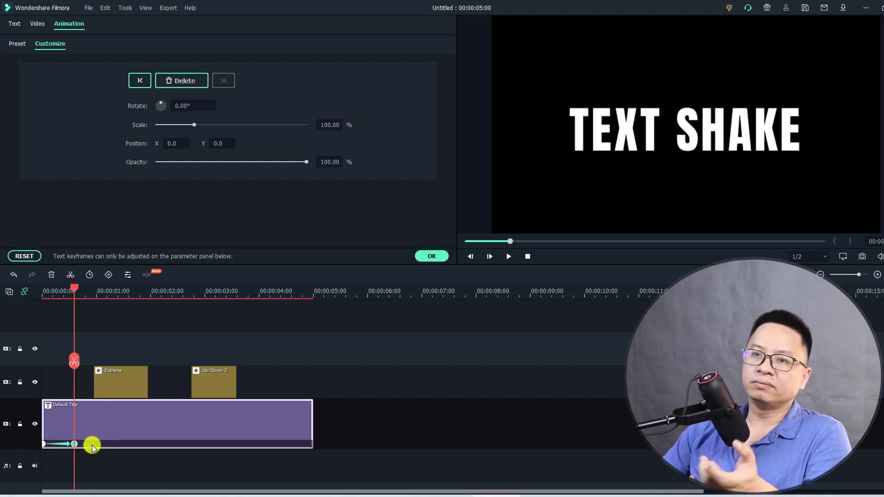
Play the timeline from the start to check the title's scale-in, and pause shortly after the 4-second mark.
left_click(45, 291)
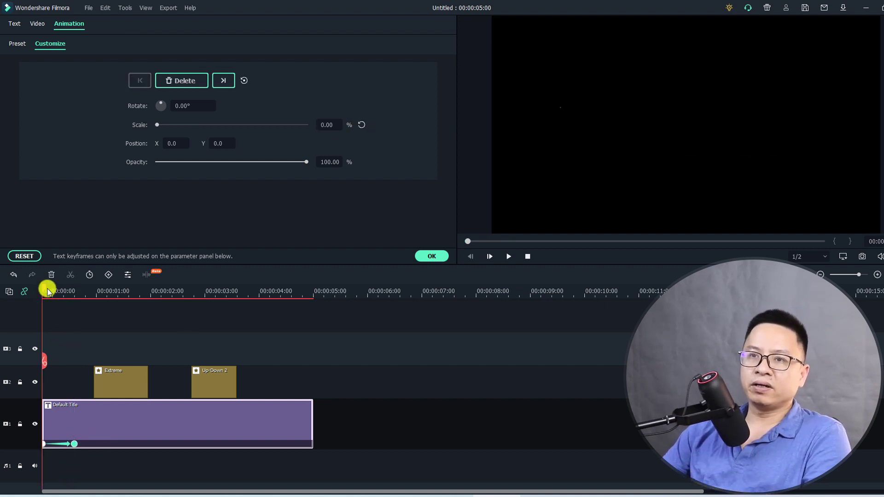
key("space")
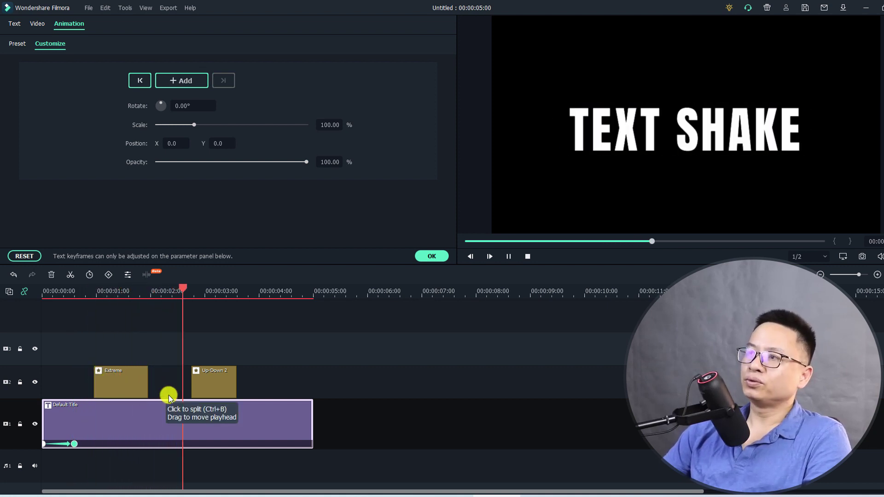
key("space")
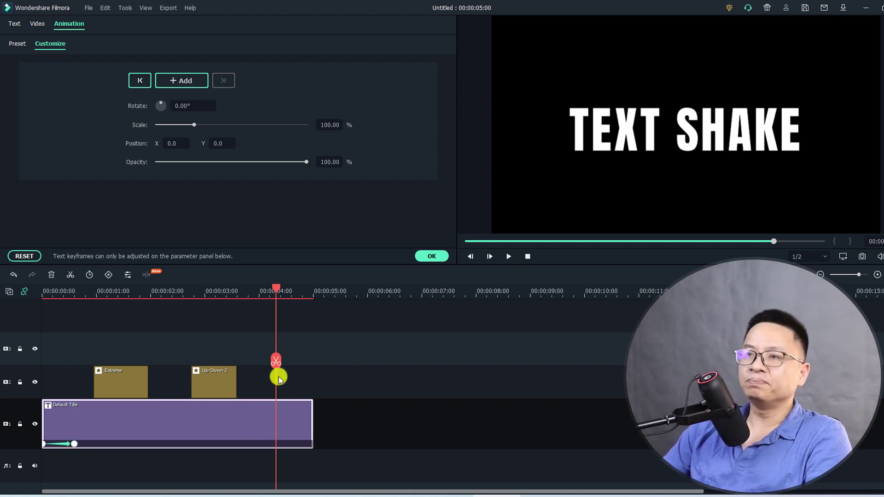
Add a title keyframe at the playhead with Scale at 100% and another near the clip's end at 0%, then return to the start.
left_click(108, 275)
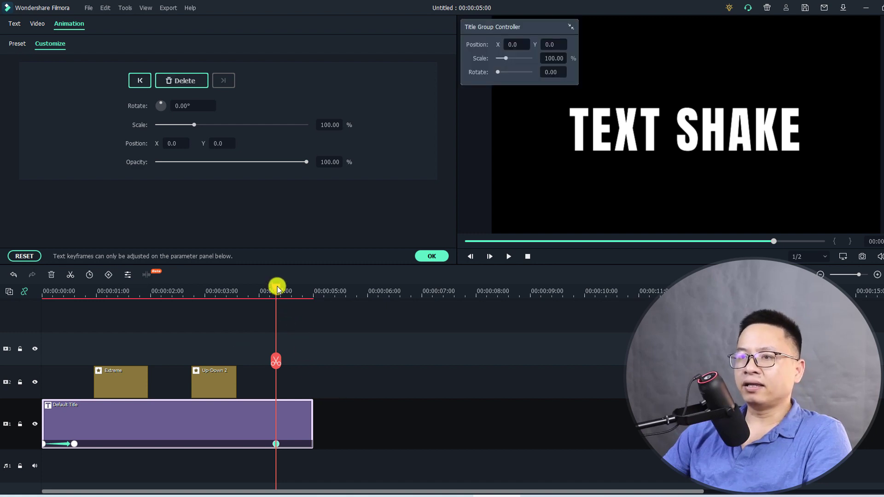
left_click_drag(277, 287, 304, 293)
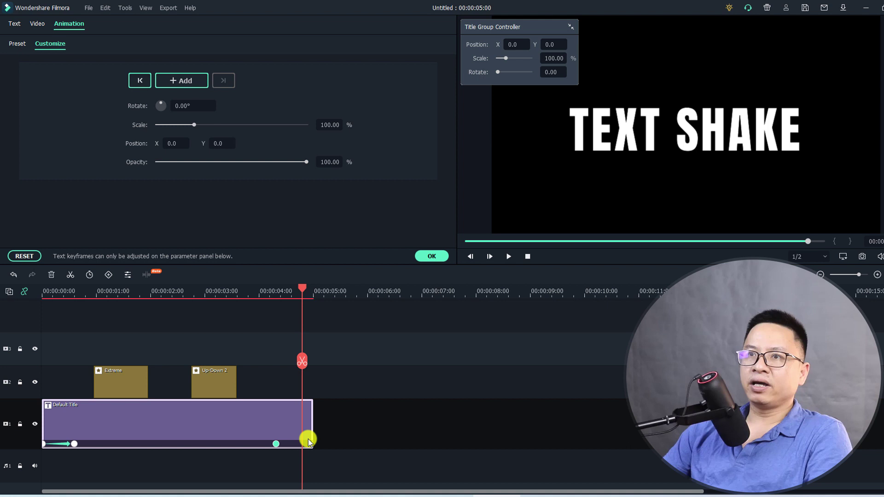
left_click_drag(195, 127, 127, 132)
key("Home")
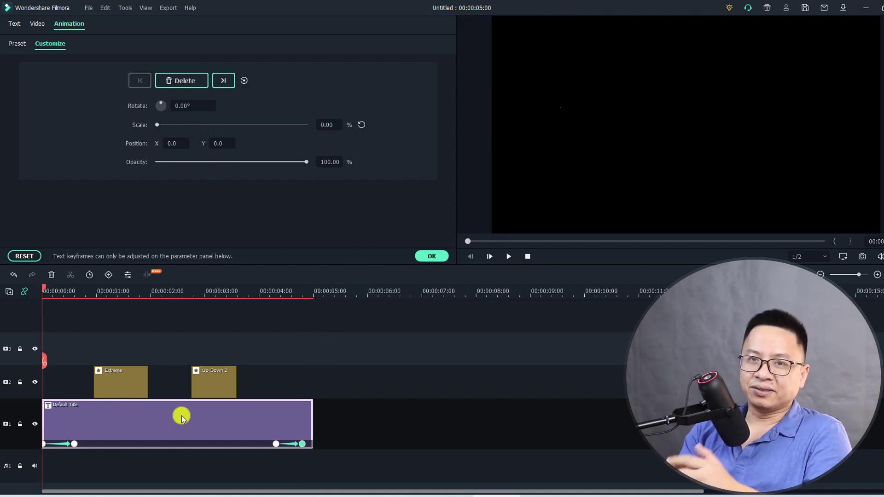